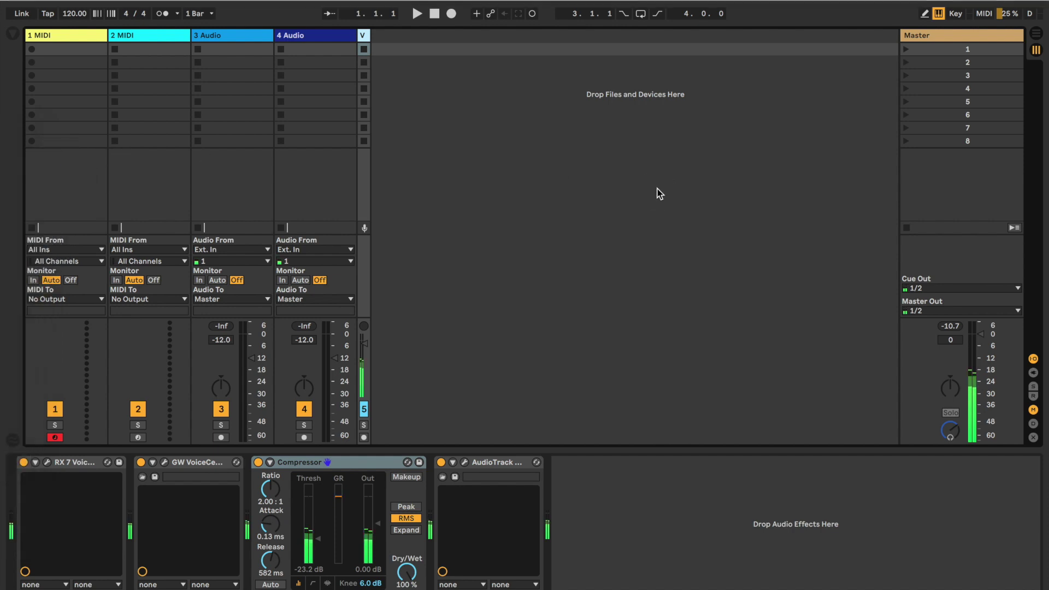
- Set the song tempo to 130 BPM
click(71, 15)
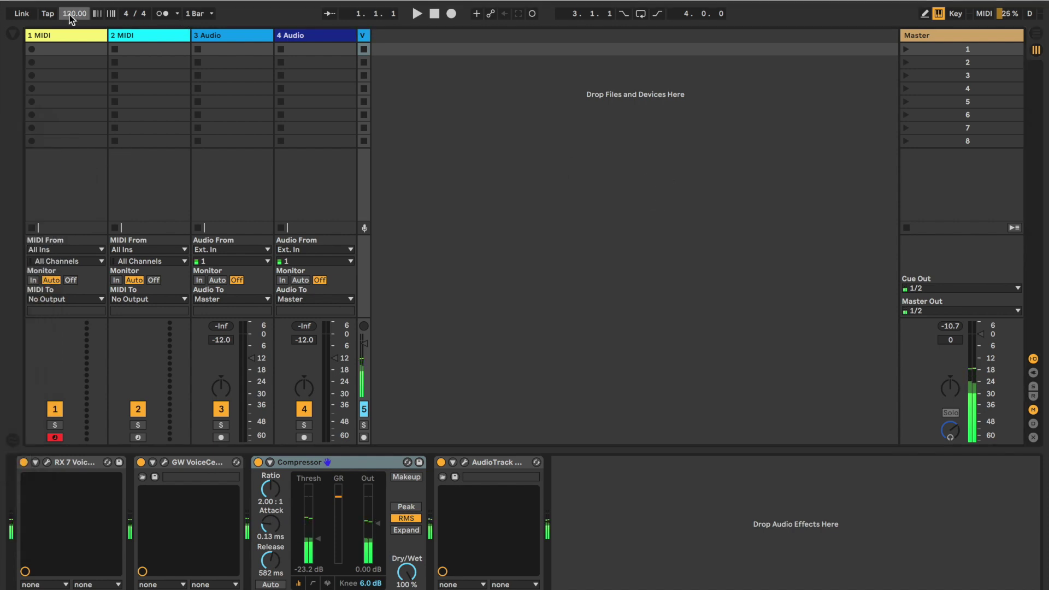
text(130)
key(Return)
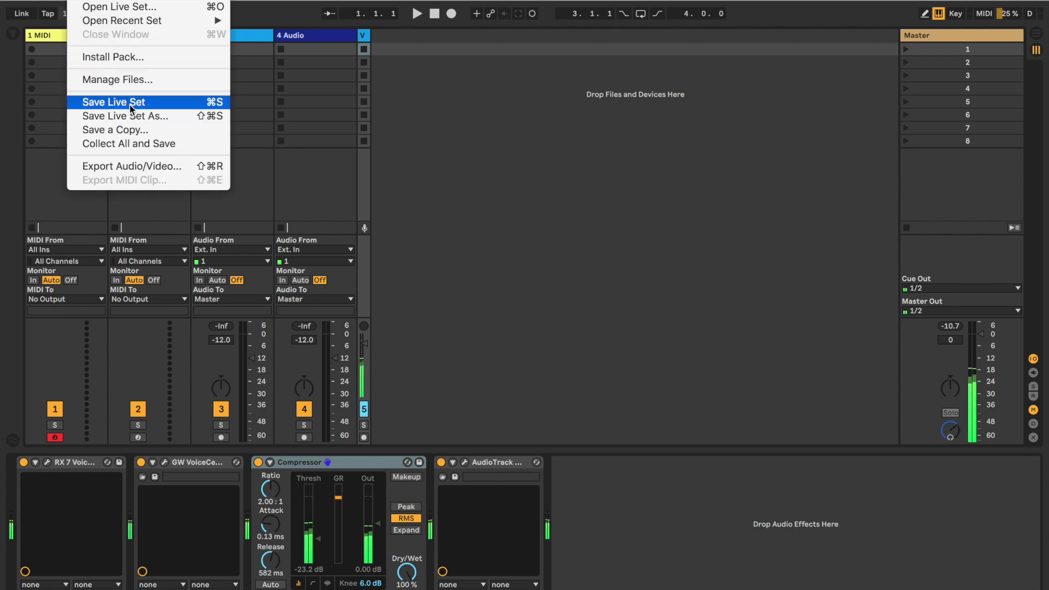
- Save the set as 'Recover Me' in the Desktop's Project Recovery folder
click(134, 120)
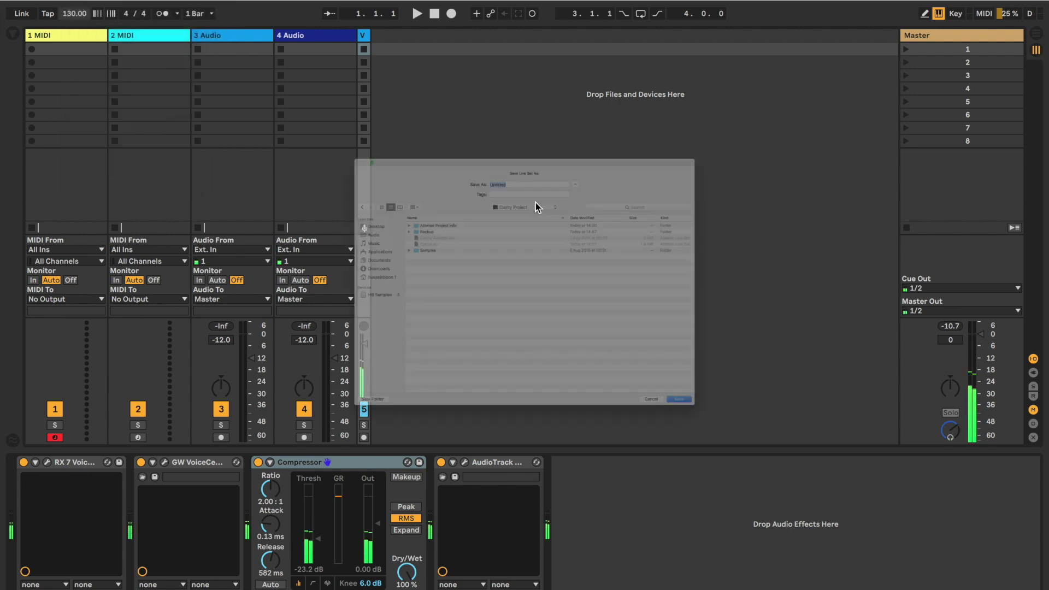
click(515, 115)
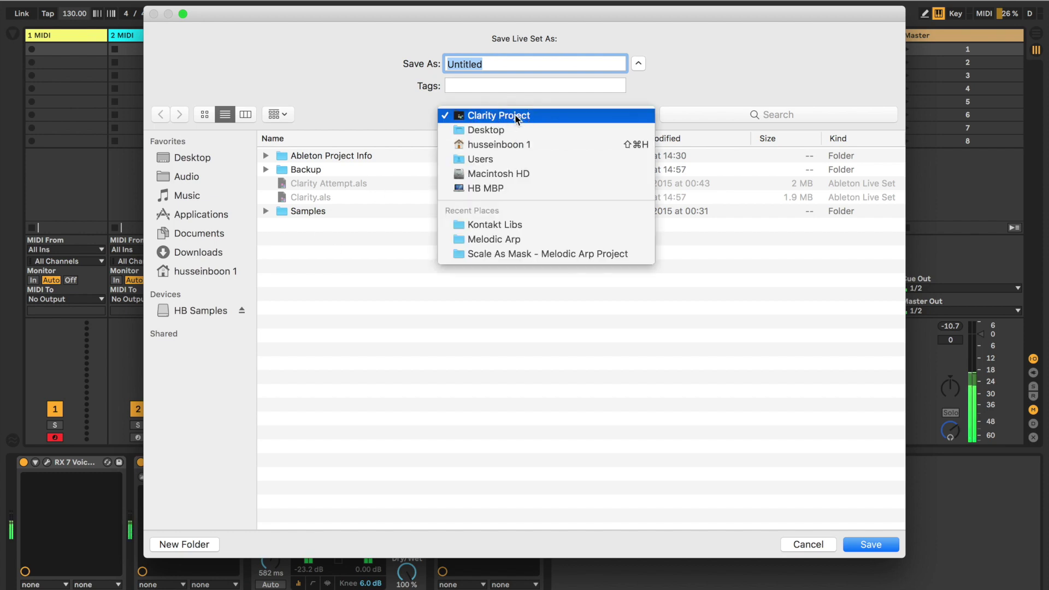
click(512, 131)
scroll(372, 413, down, 10)
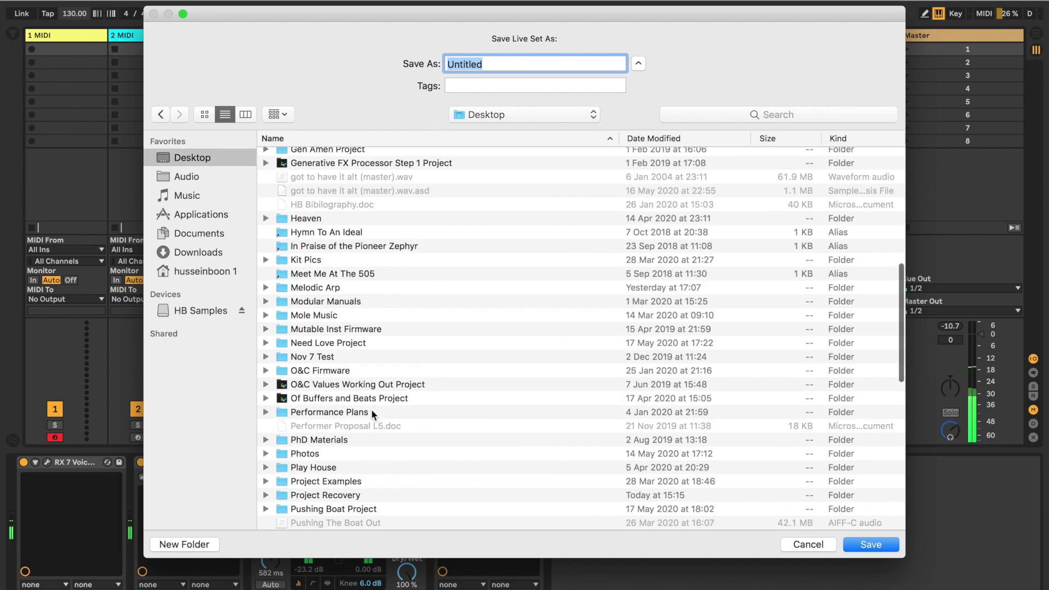
double_click(335, 470)
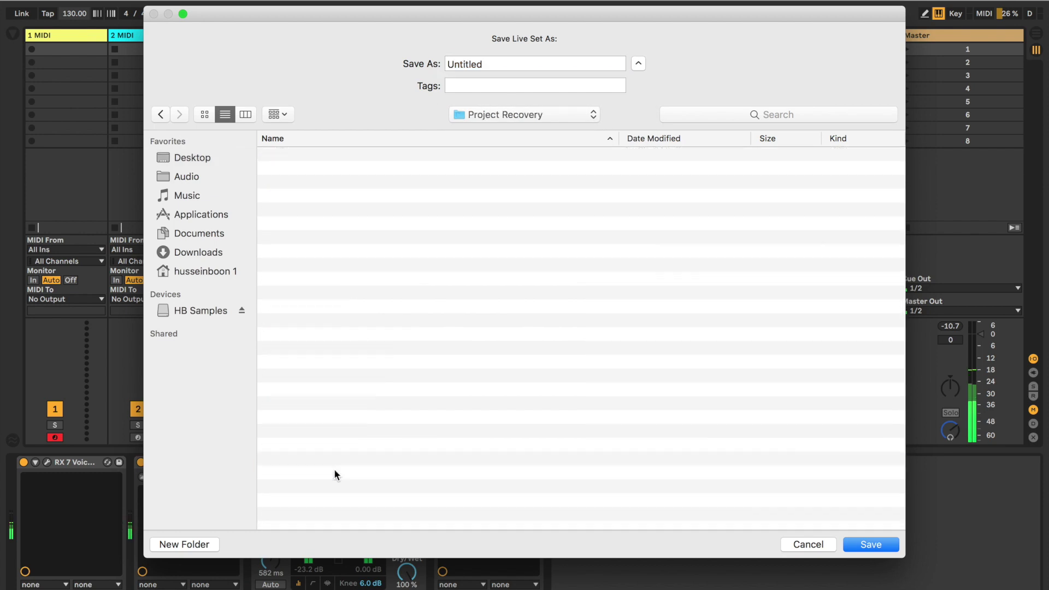
double_click(500, 67)
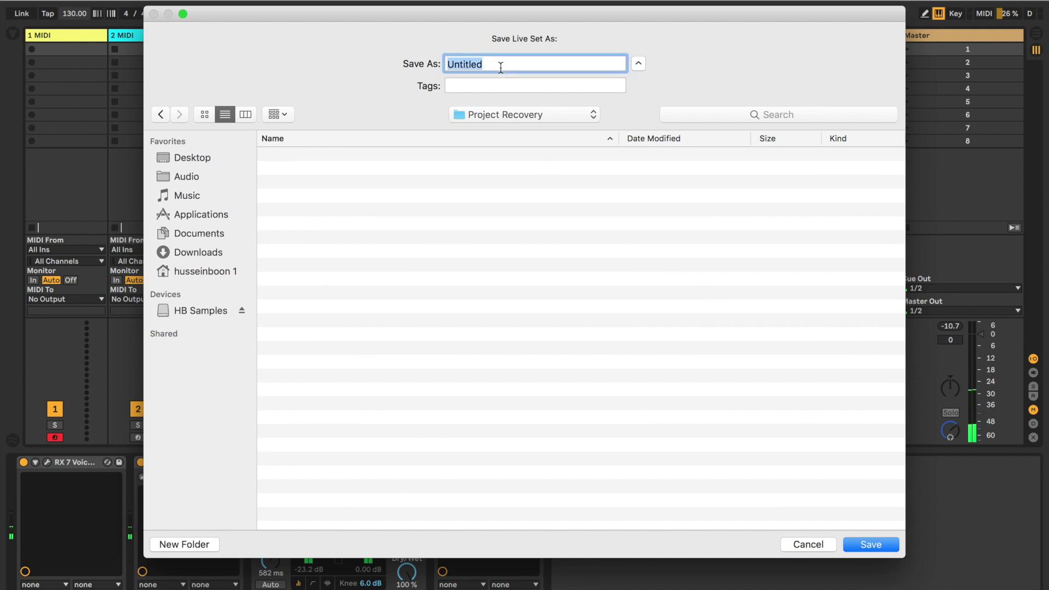
text(Recover M)
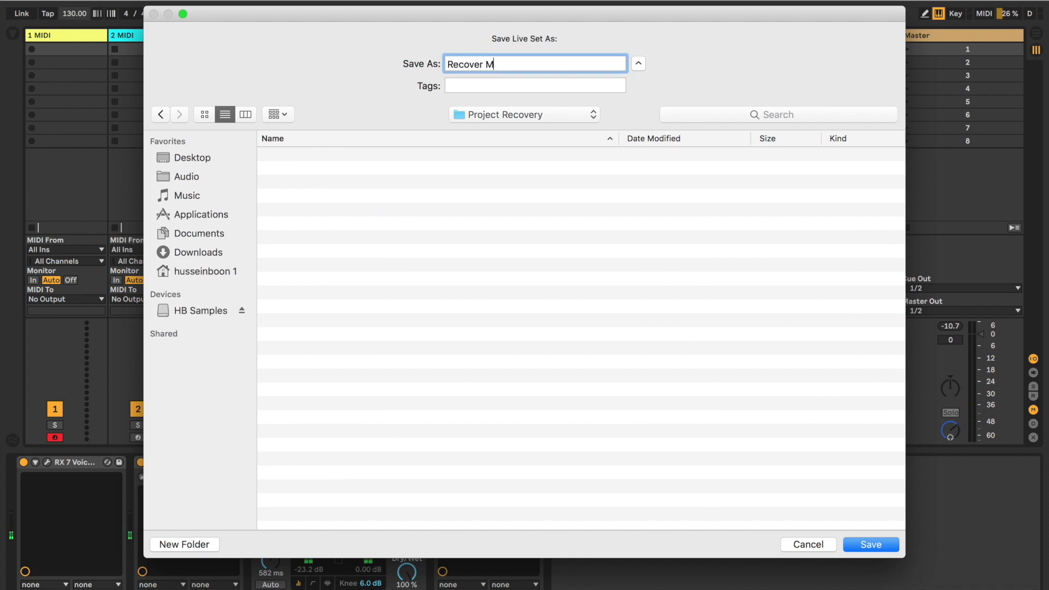
text(e)
key(Return)
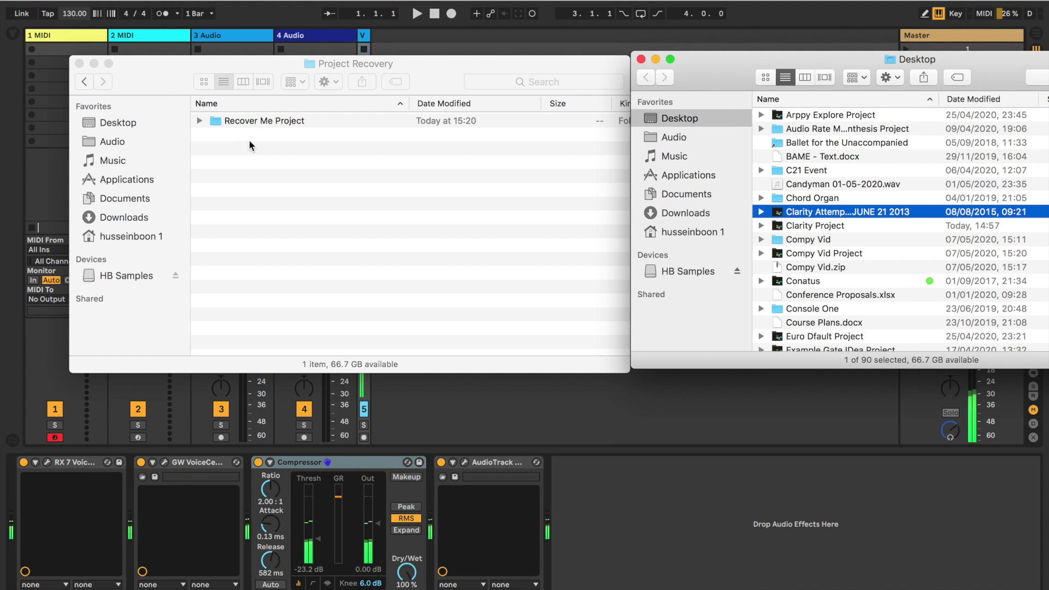
- Move the Clarity Attempt ProjectJUNE 21 2013 folder into Recover Me Project, then open Recover Me.als
double_click(214, 121)
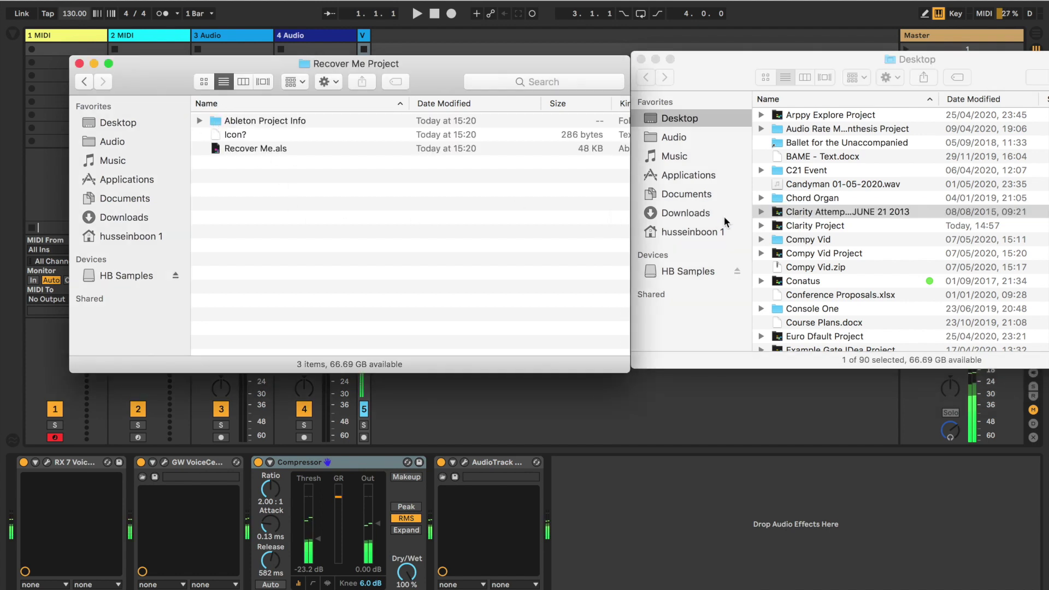
click(779, 213)
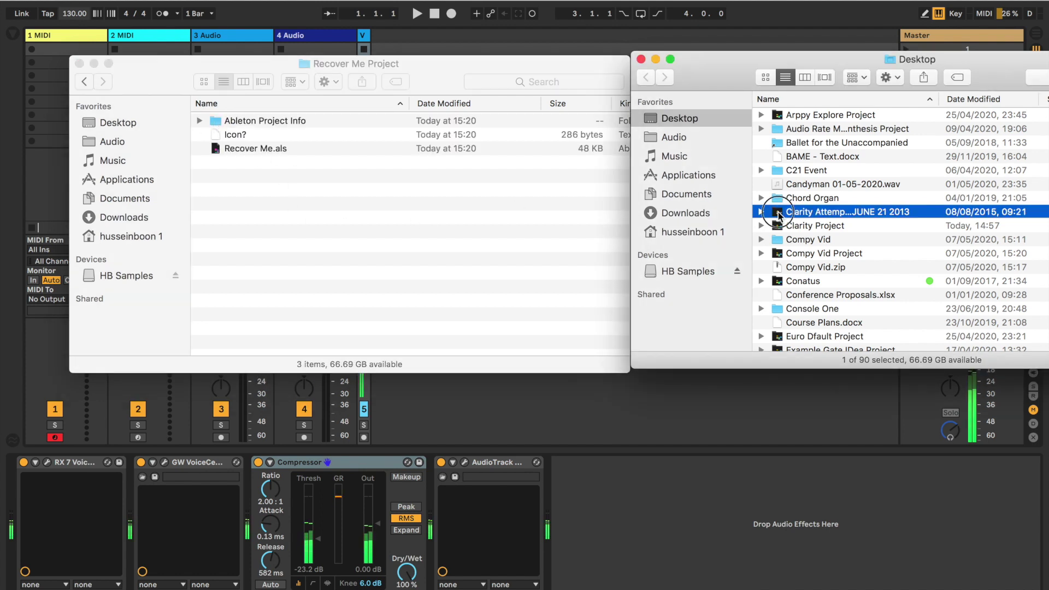
drag(778, 213, 230, 224)
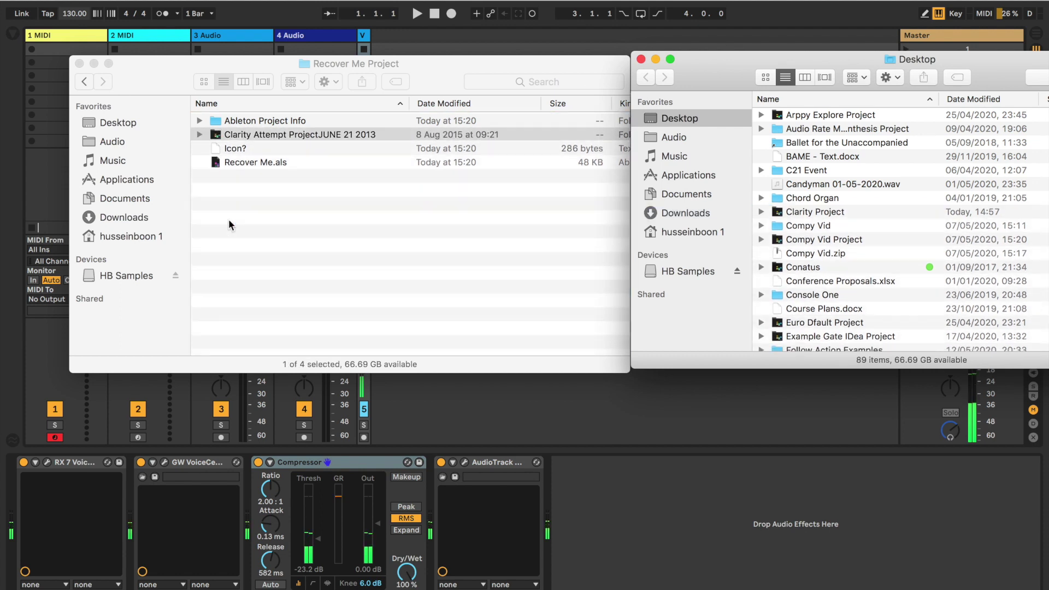
double_click(229, 162)
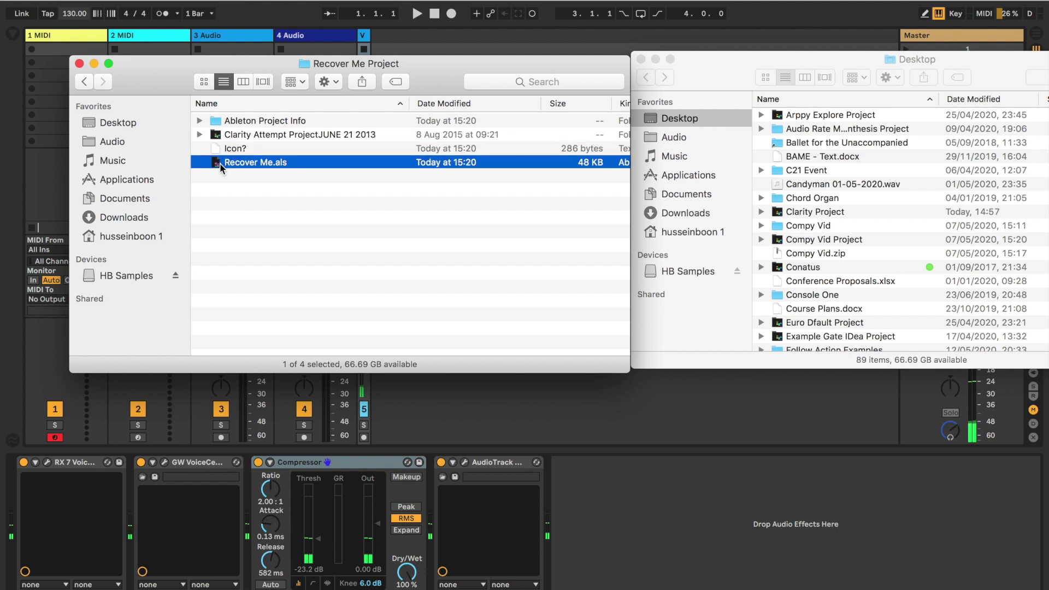
- Expand Clarity Attempt.als under Current Project to show its tracks, then switch to Arrangement View
click(13, 34)
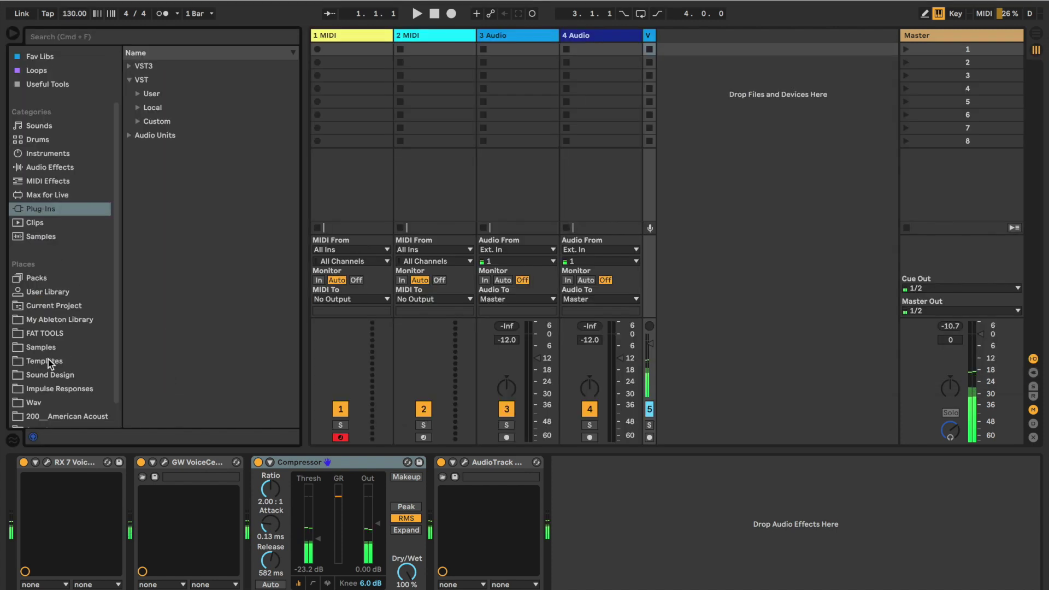
click(53, 306)
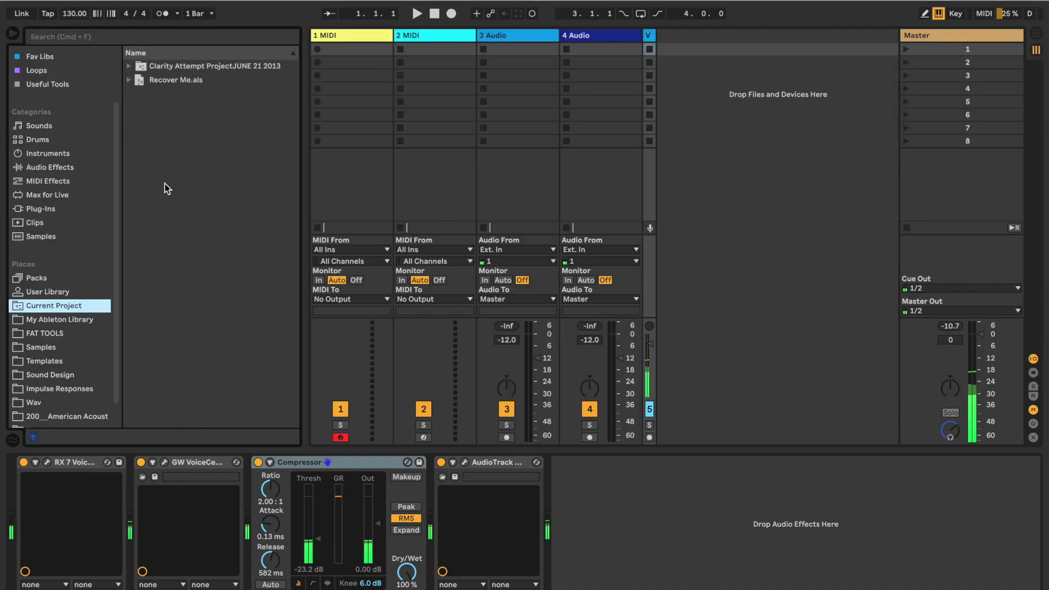
click(129, 66)
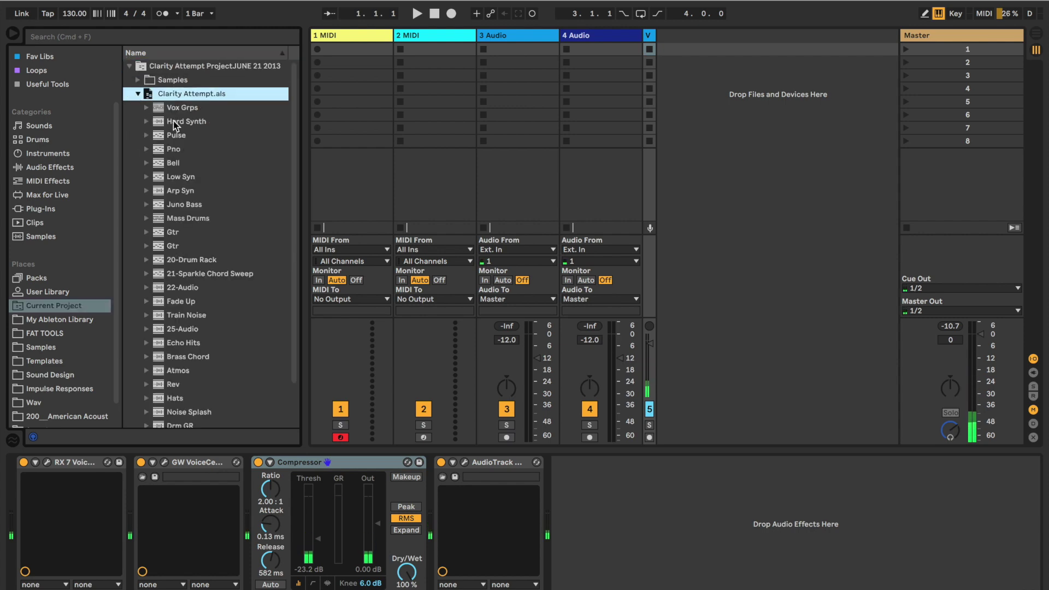
scroll(195, 262, down, 3)
scroll(195, 257, up, 1)
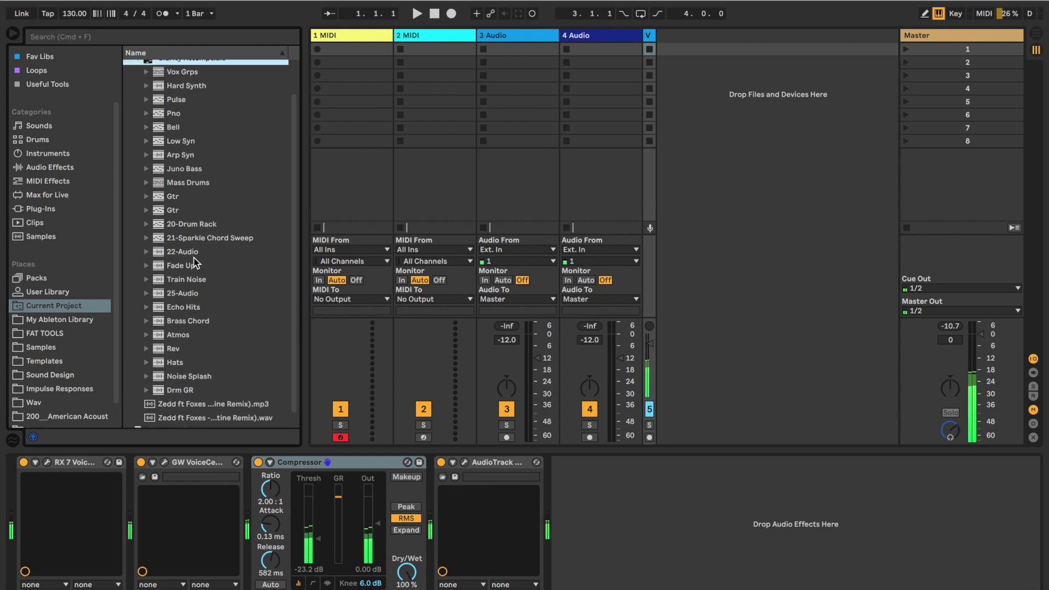
scroll(194, 252, up, 3)
scroll(191, 207, down, 3)
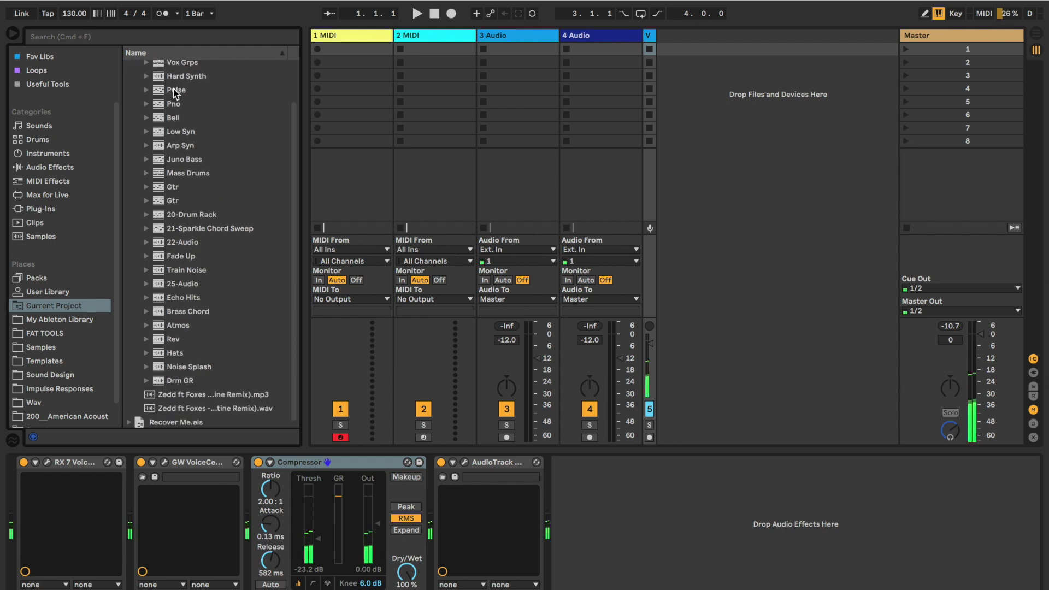
scroll(173, 89, up, 2)
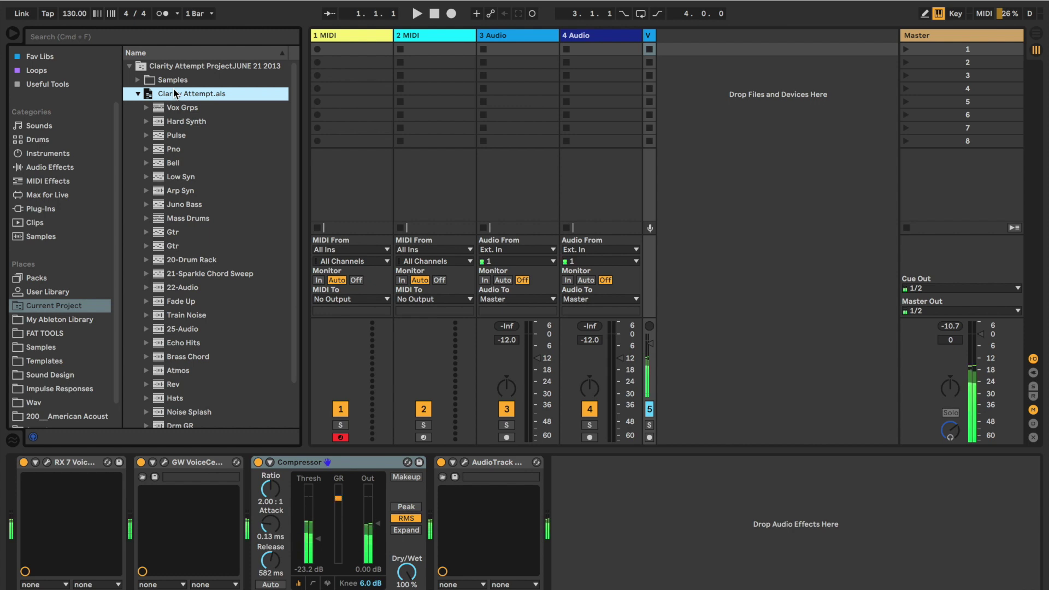
scroll(187, 225, down, 3)
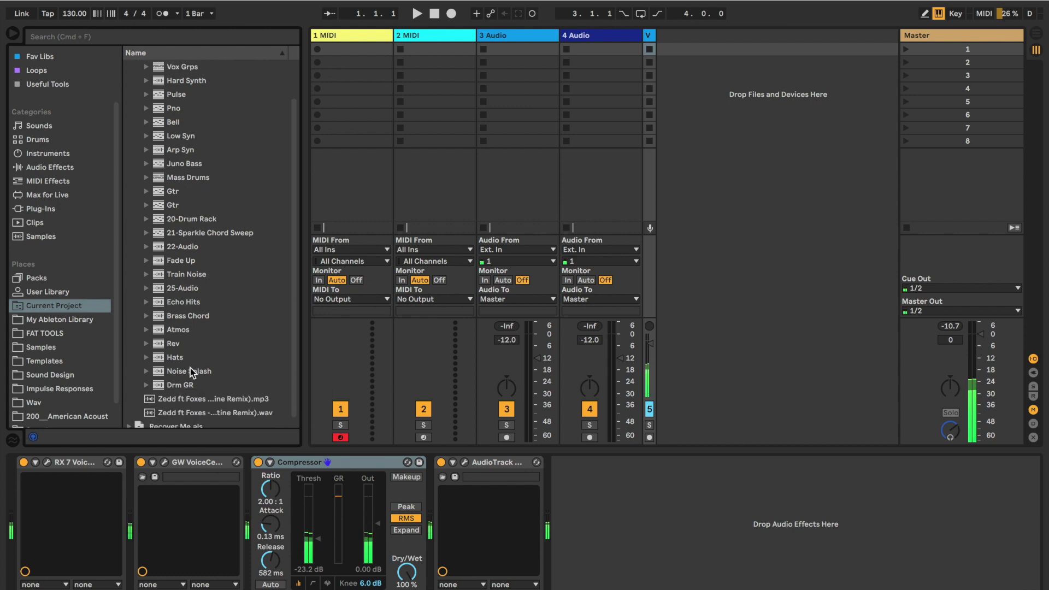
scroll(209, 286, up, 3)
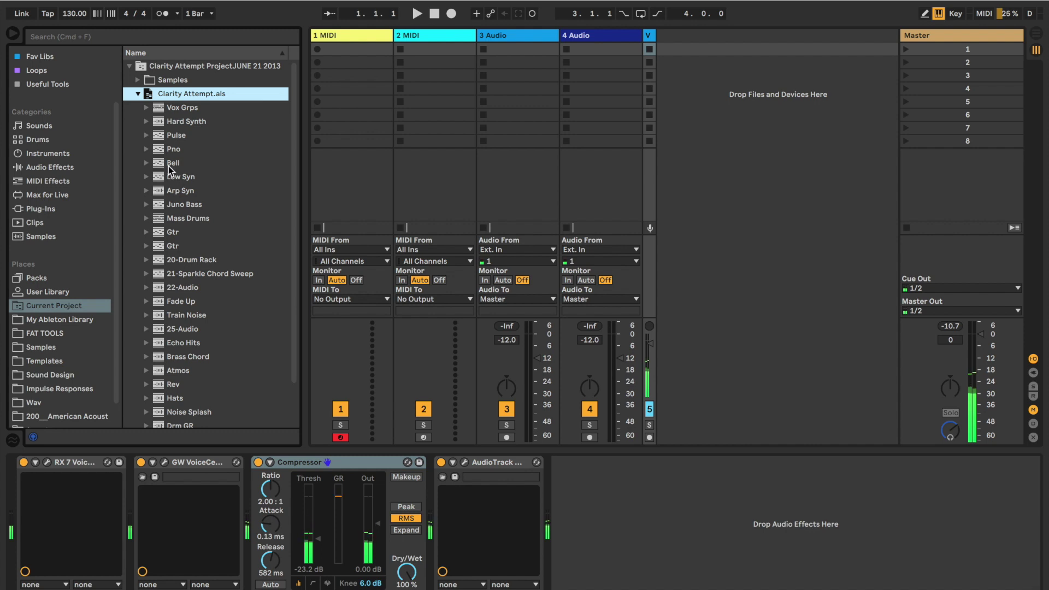
key(Down)
key(Tab)
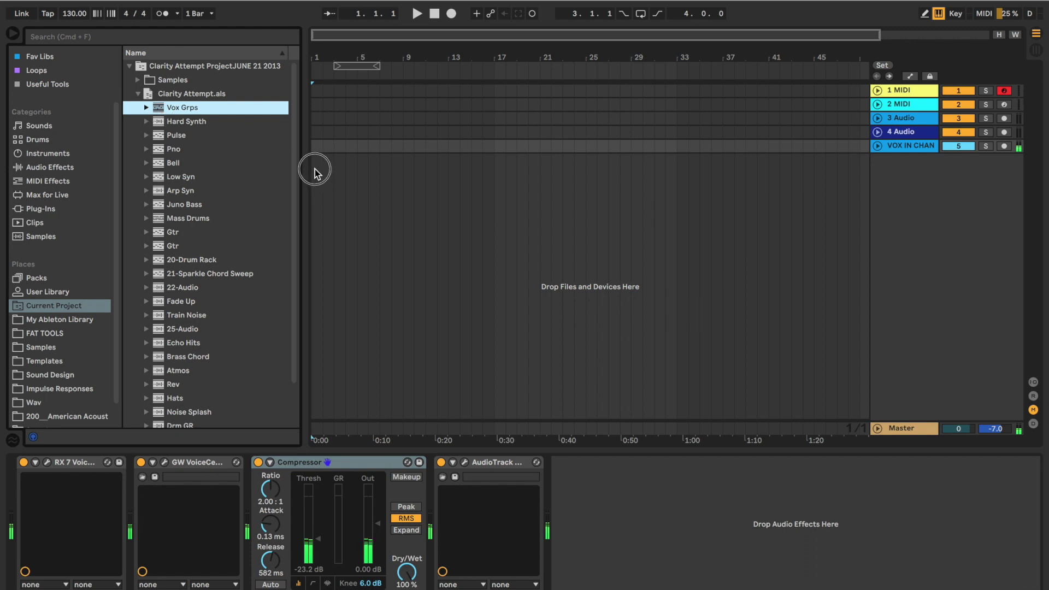
- Import the Vox Grps, Hard Synth, Pulse, Pno and next instrument tracks into the set
drag(316, 171, 318, 172)
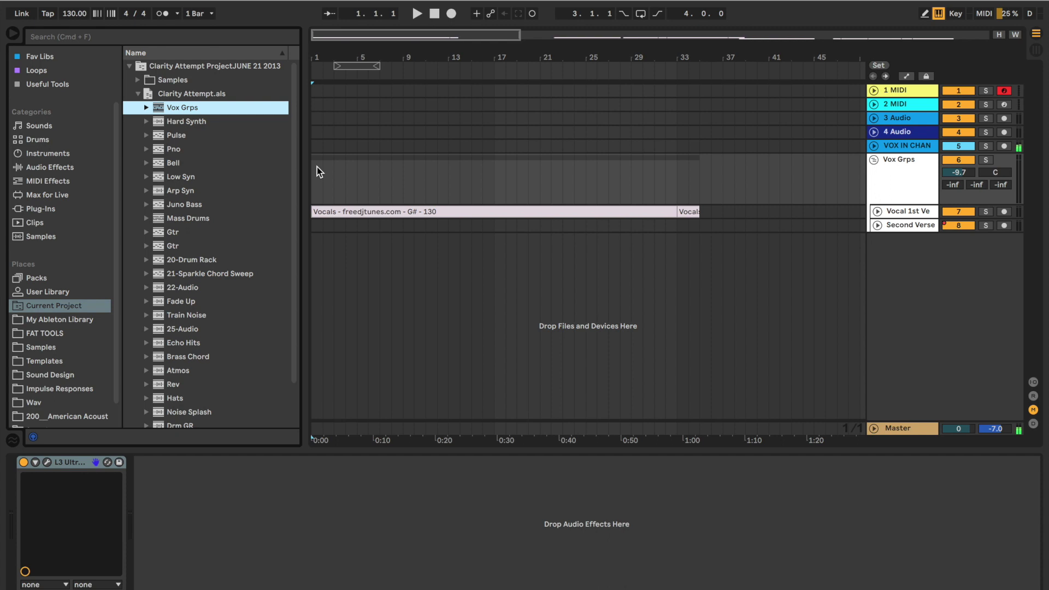
click(439, 363)
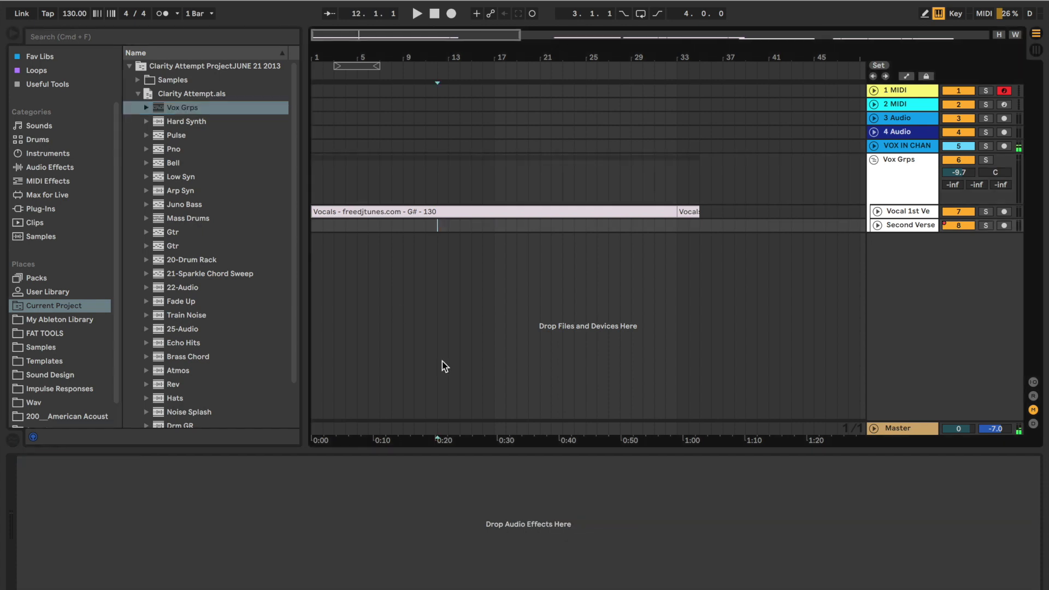
drag(186, 135, 316, 239)
drag(176, 149, 314, 263)
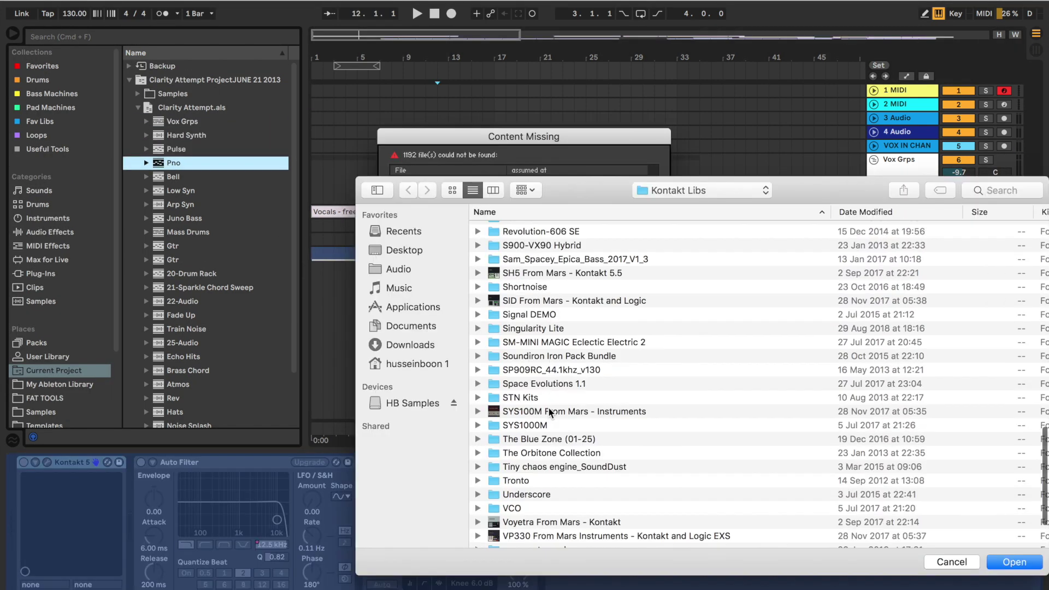
mouse_move(180, 204)
mouse_down()
mouse_move(191, 225)
mouse_move(318, 301)
mouse_up()
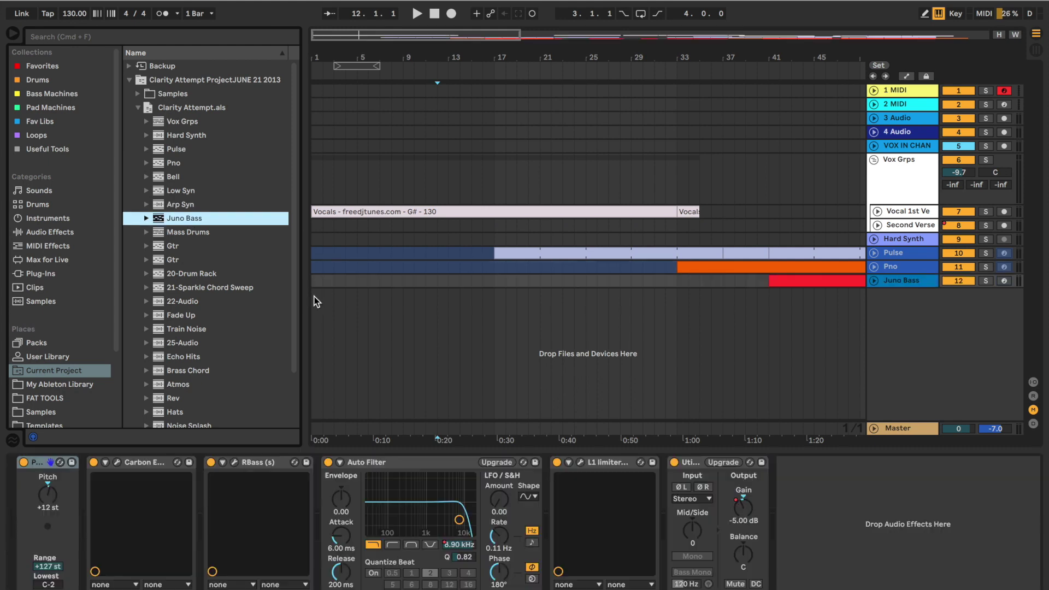
drag(164, 246, 551, 323)
scroll(551, 323, down, 5)
- Point the missing Kontakt library to the Indie Fingers Volume Three folder
click(551, 424)
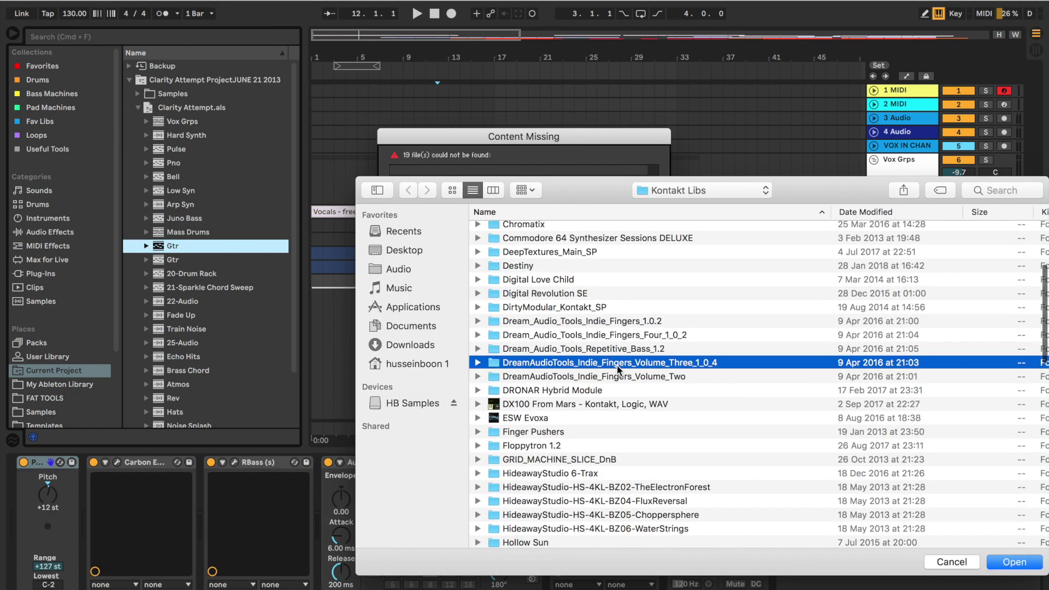
click(1014, 561)
click(630, 440)
- Import the 20-Drum Rack and Sparkle Chord Sweep tracks into the set
drag(318, 334, 319, 334)
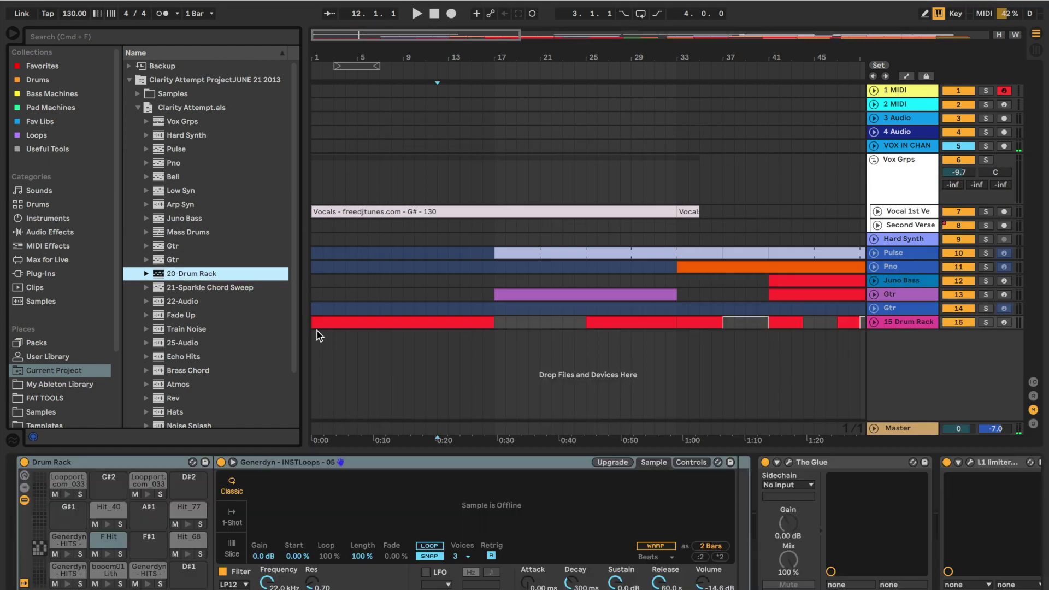
mouse_move(164, 288)
mouse_down()
mouse_move(313, 342)
mouse_move(313, 369)
mouse_up()
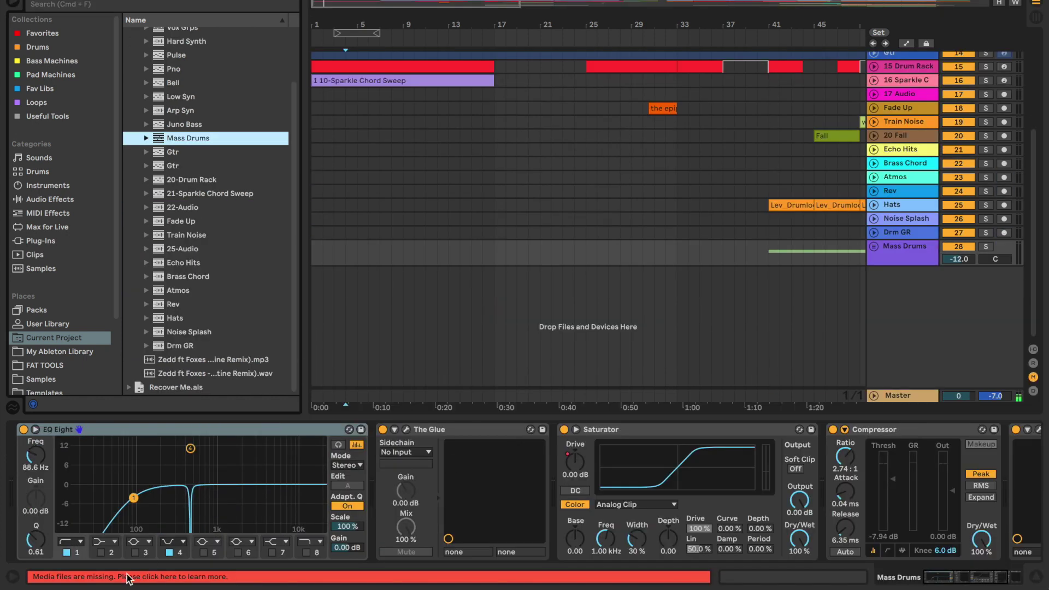
click(95, 580)
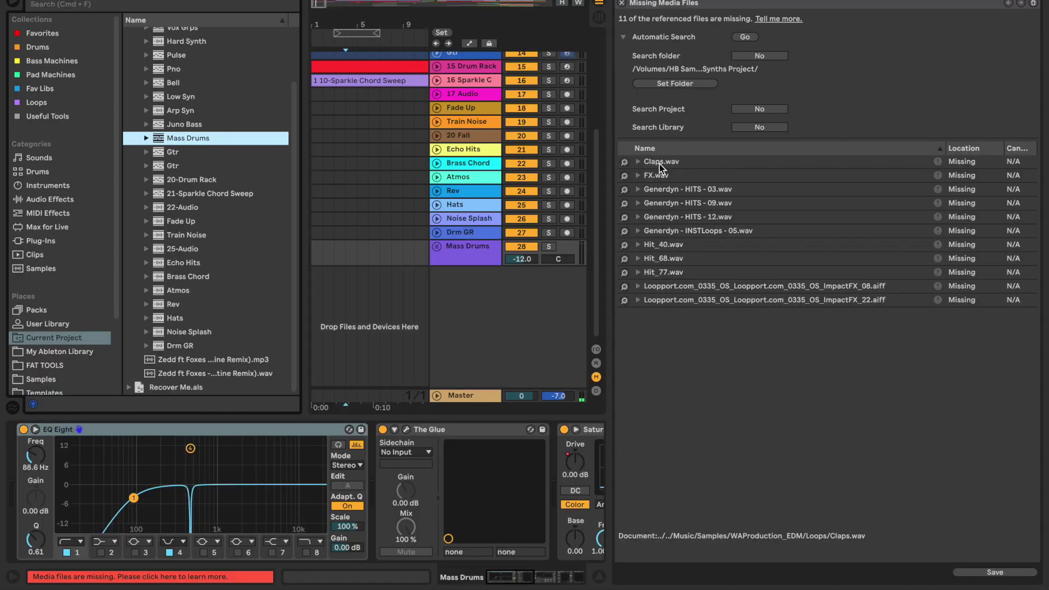
- Focus the browser search field to look up a missing sample
click(58, 6)
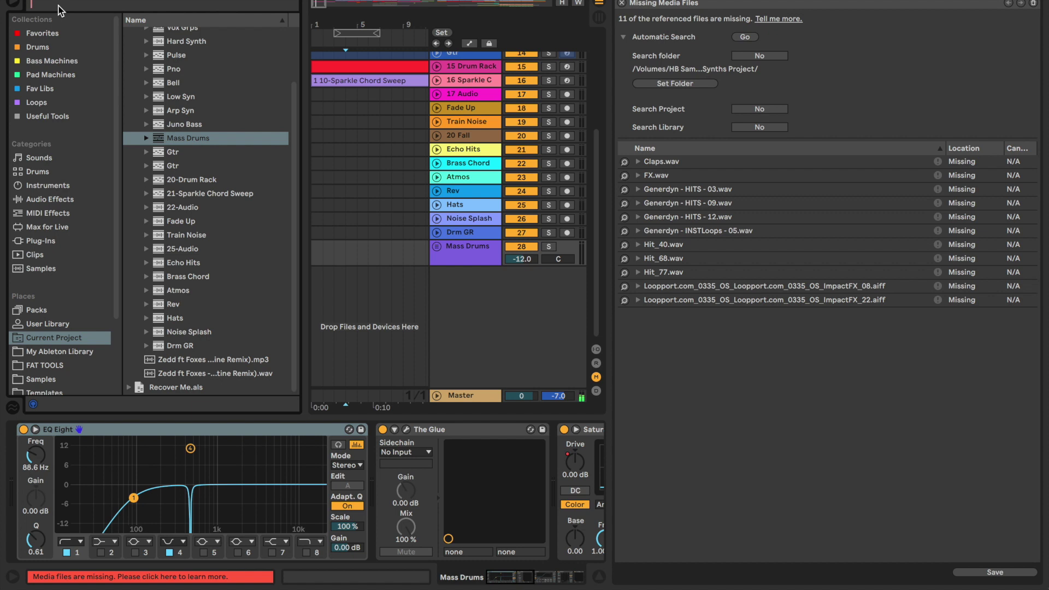
- Relink the missing HITS 03 entry to Generdyn - HITS - 03.wav and auto-resolve other files
text(HIT)
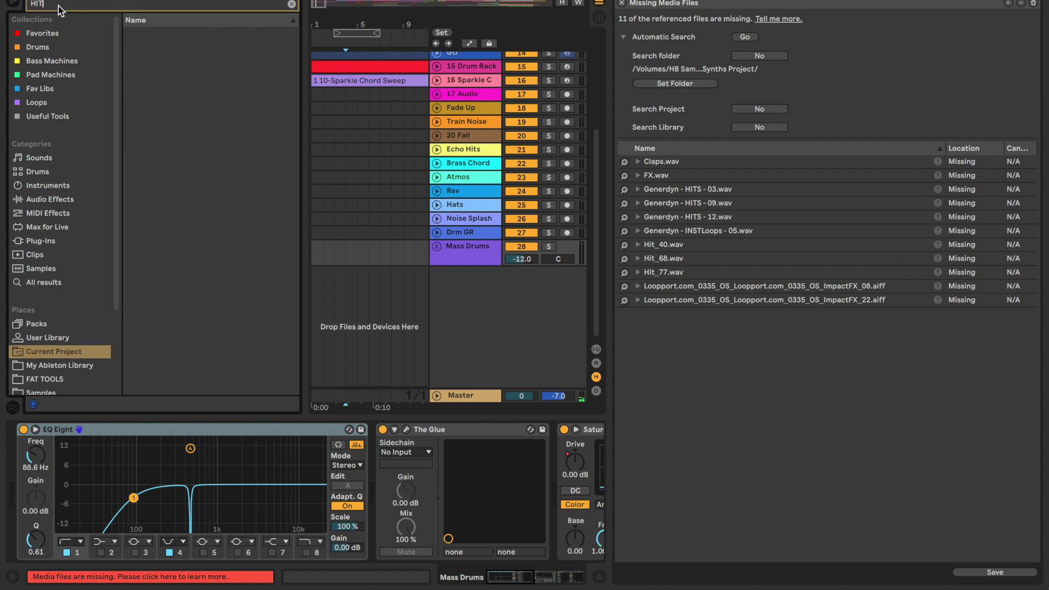
text(S 03)
click(143, 64)
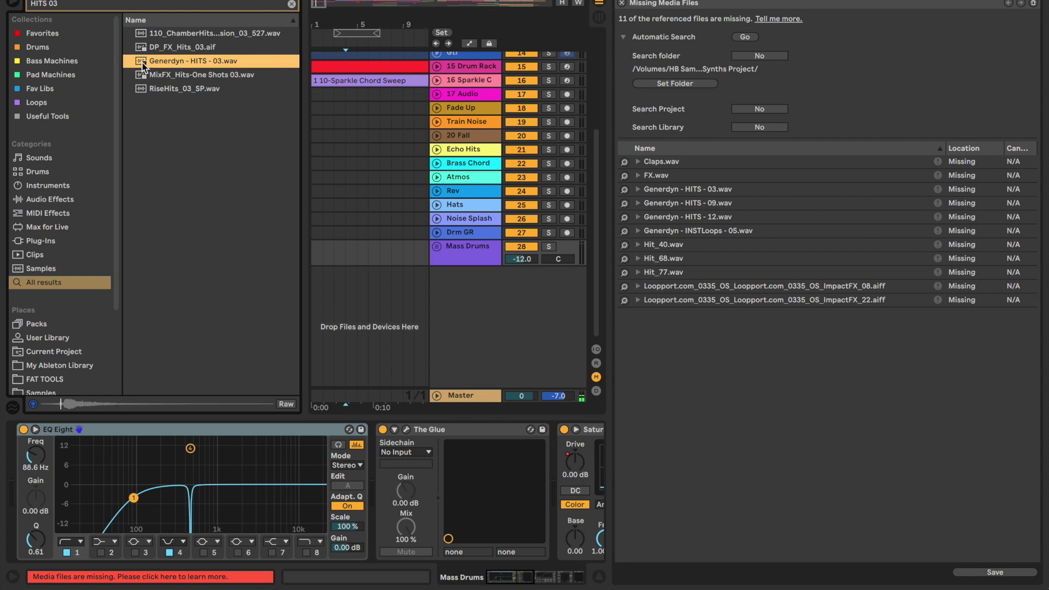
drag(143, 65, 684, 188)
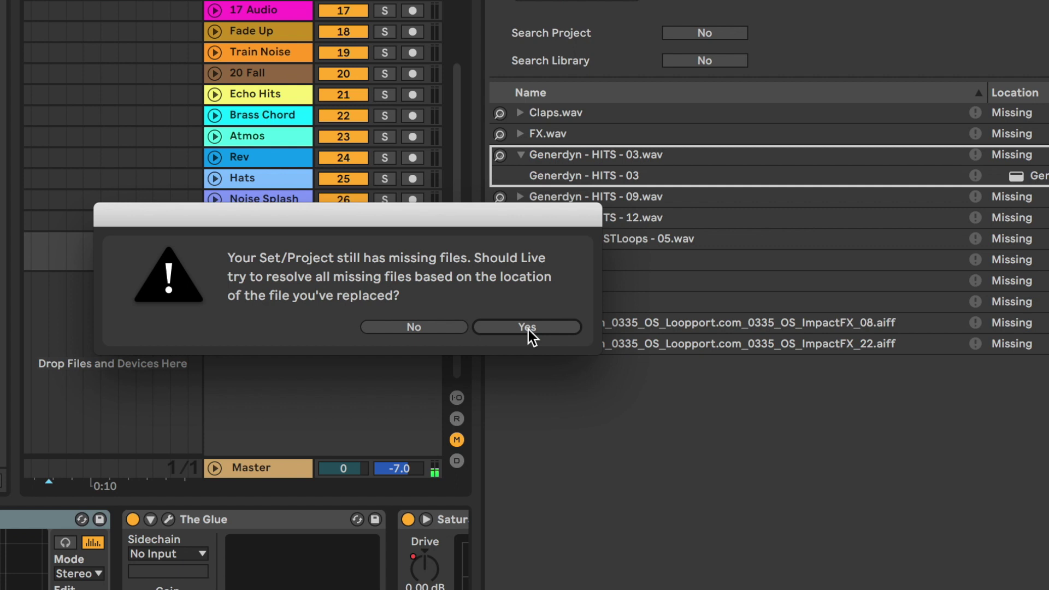
click(528, 328)
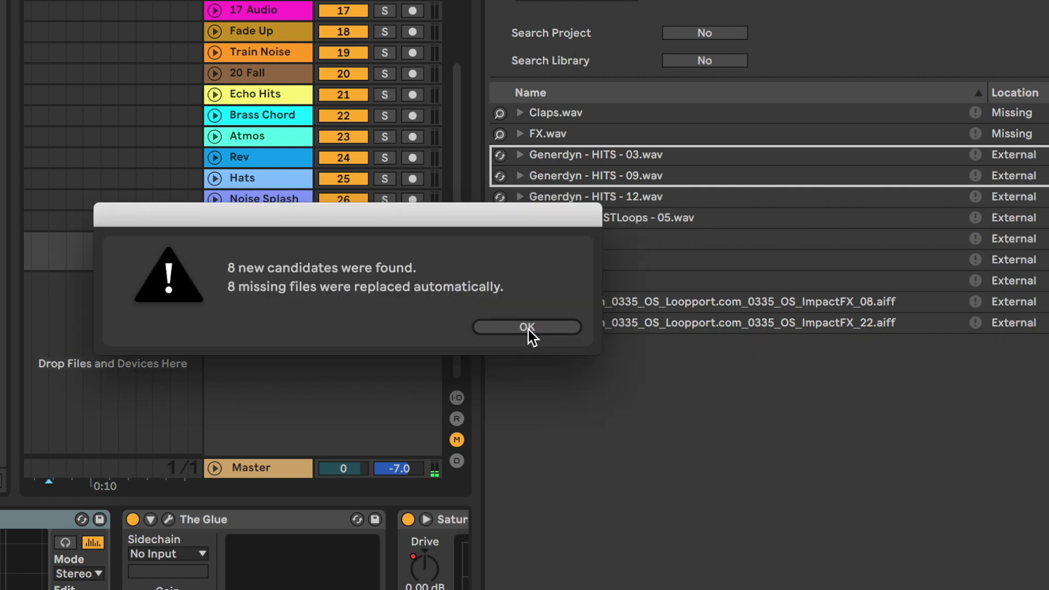
click(528, 328)
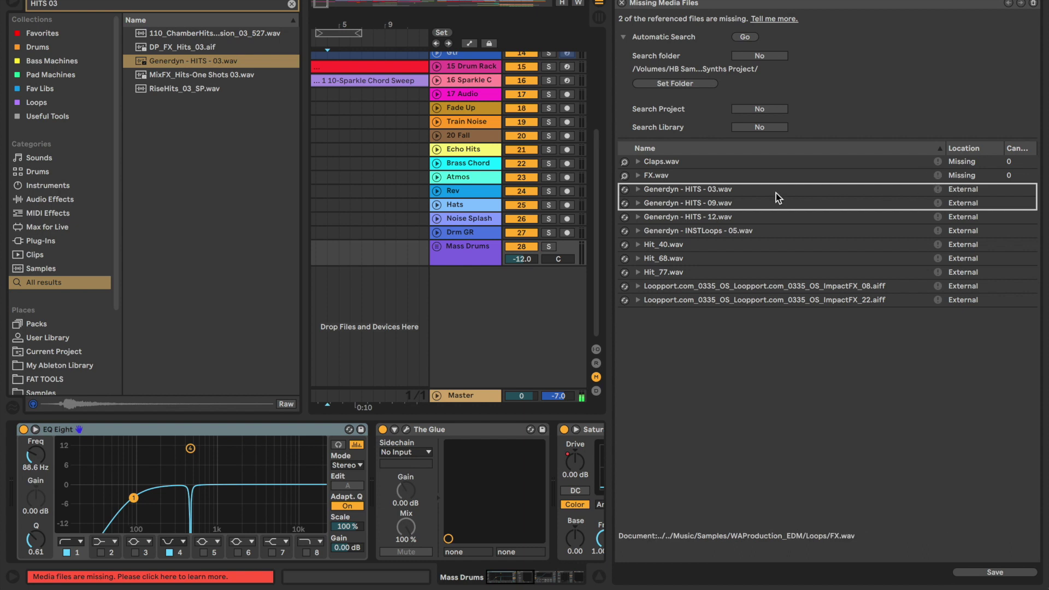
- Relink Claps.wav to the WAProduction_EDM Loops sample and save the set
click(652, 175)
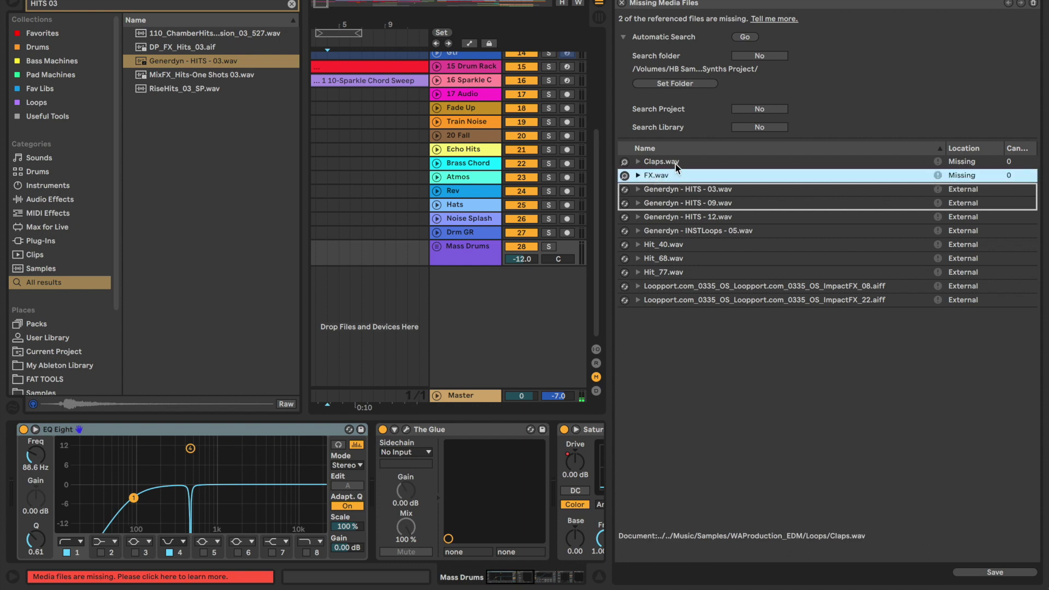
click(674, 163)
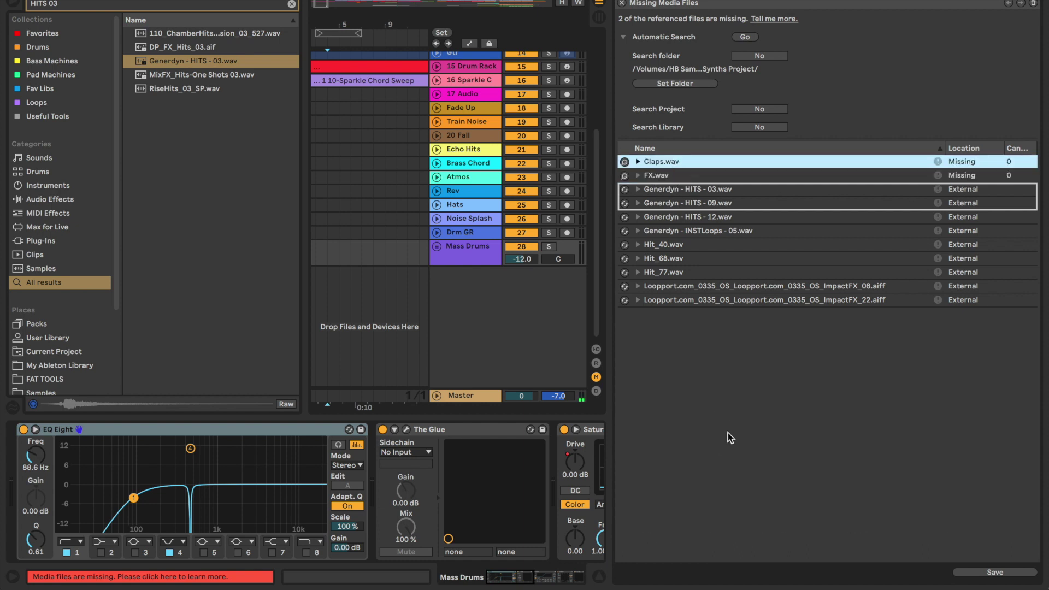
click(41, 392)
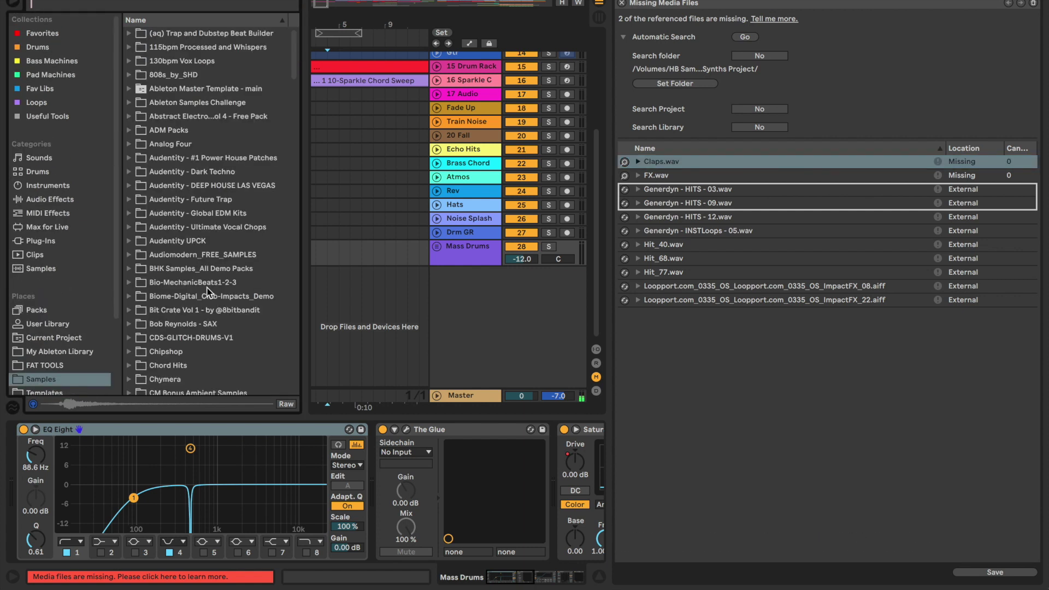
scroll(207, 219, down, 10)
click(139, 217)
drag(180, 226, 661, 161)
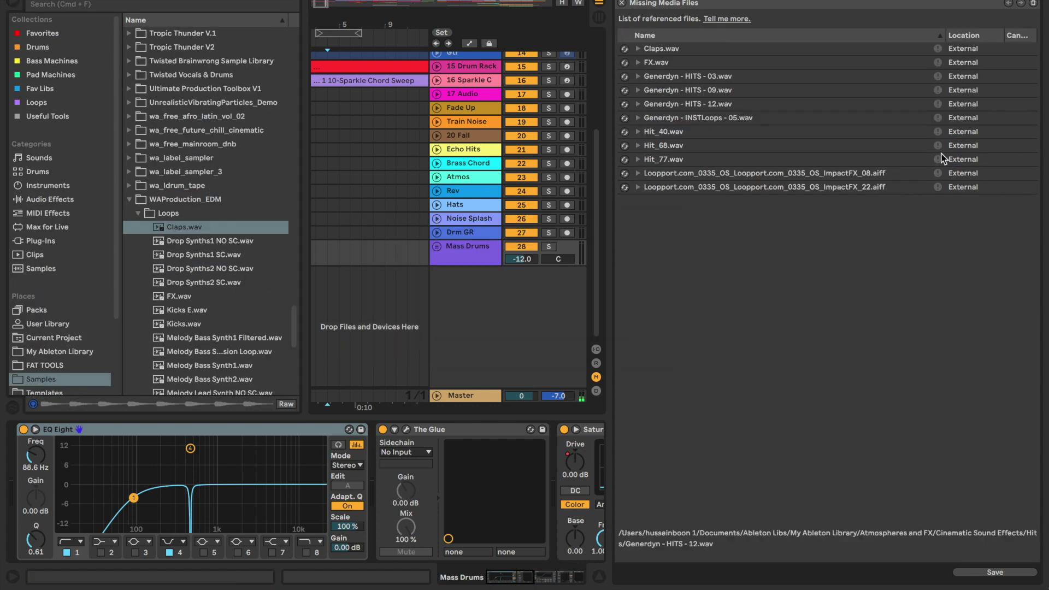
click(979, 573)
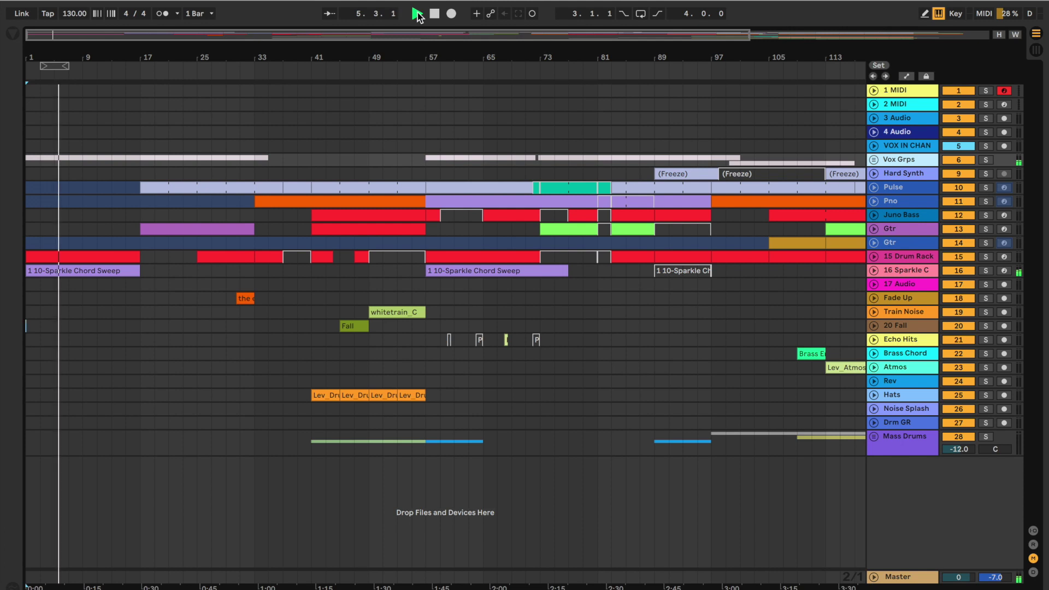
- Select the Vox Grps group during arrangement playback, then stop playback
click(959, 147)
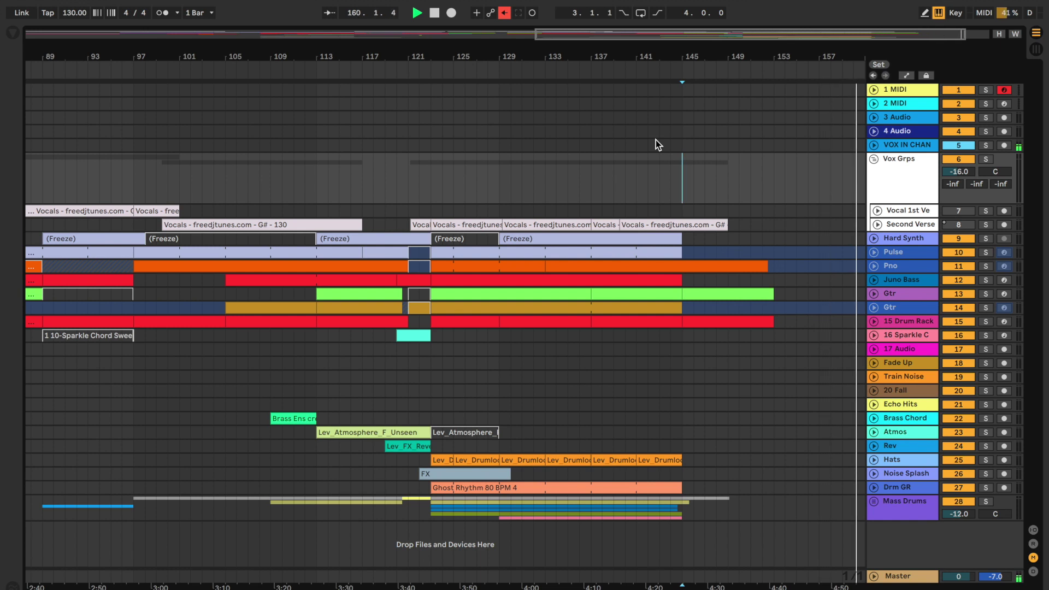
key(space)
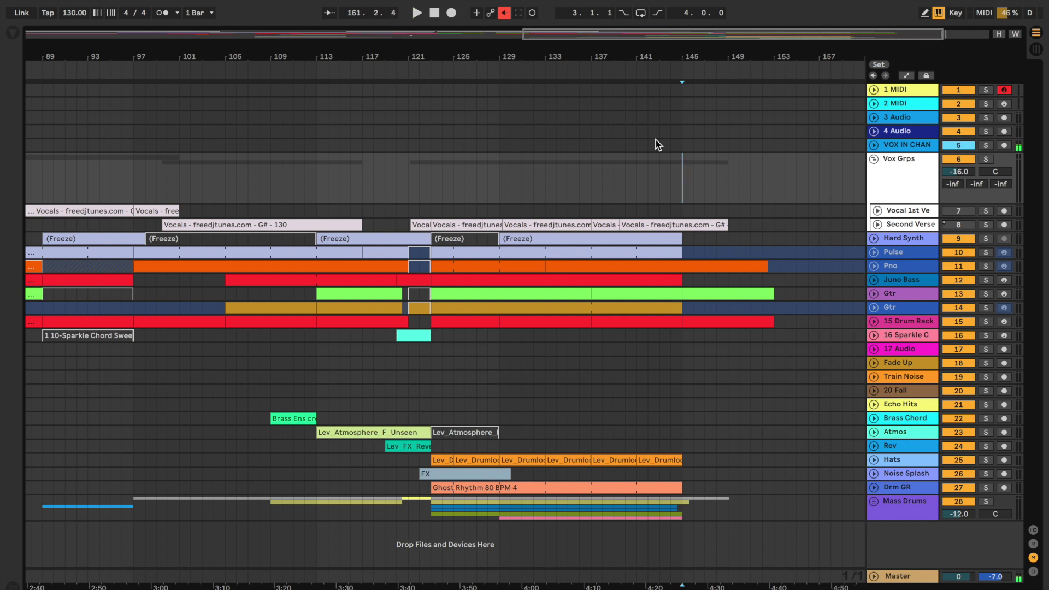